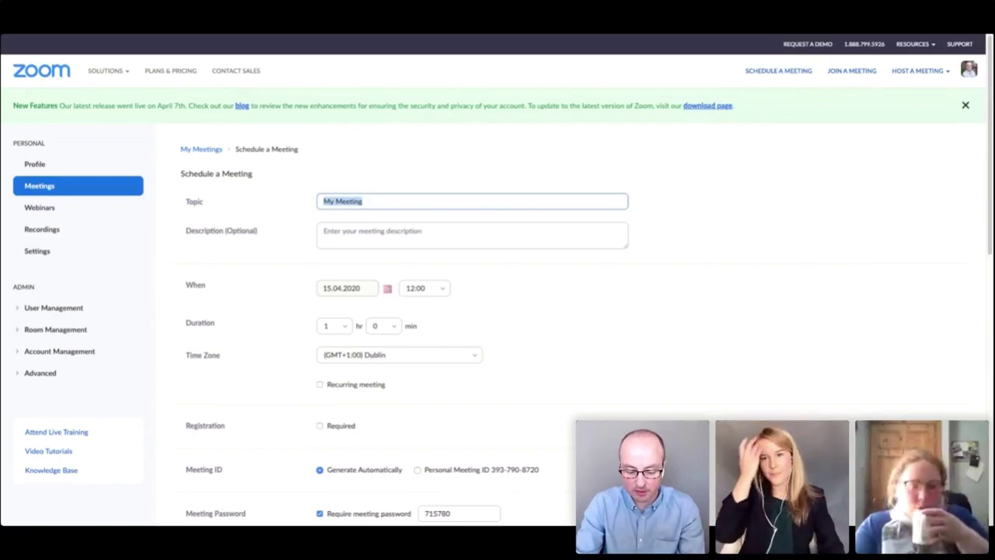
- Set the meeting topic to "Quick check in with" followed by the attendee's first name
type("Quick")
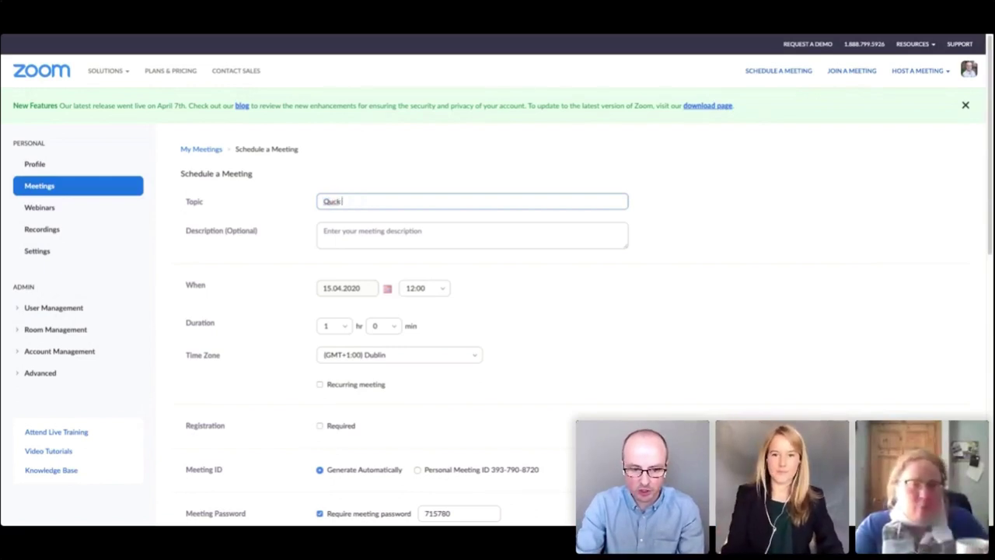
key("BackSpace")
key("BackSpace")
key("BackSpace")
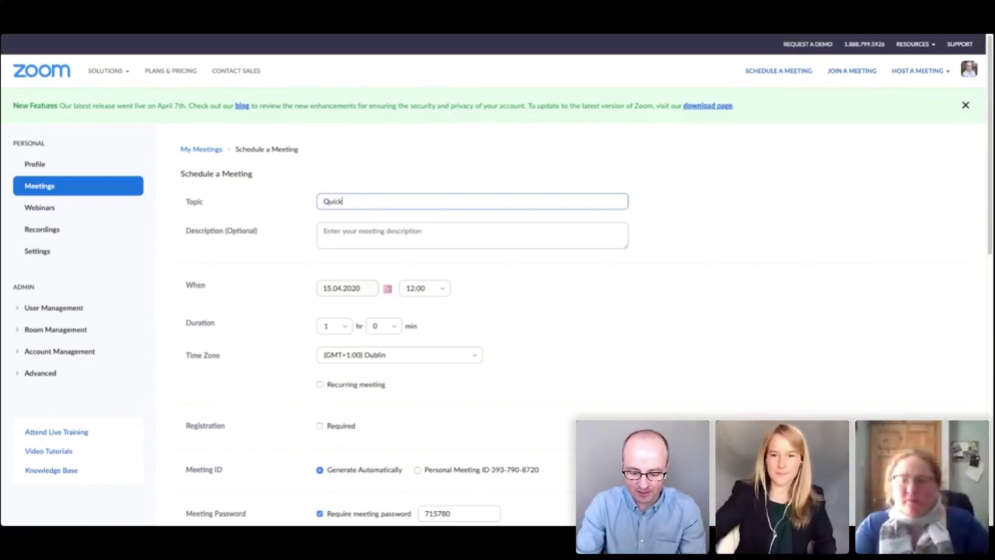
type("ick check in wi")
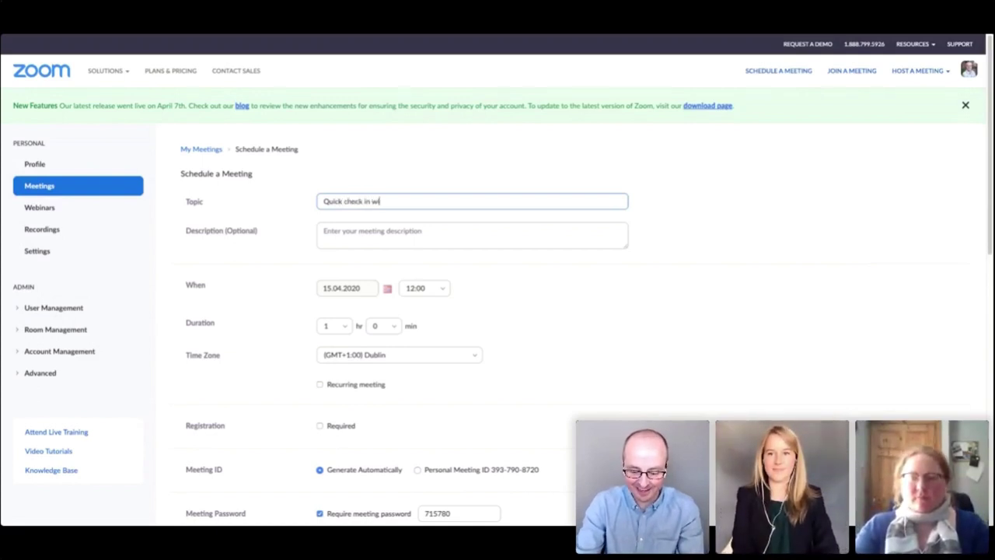
type("th J")
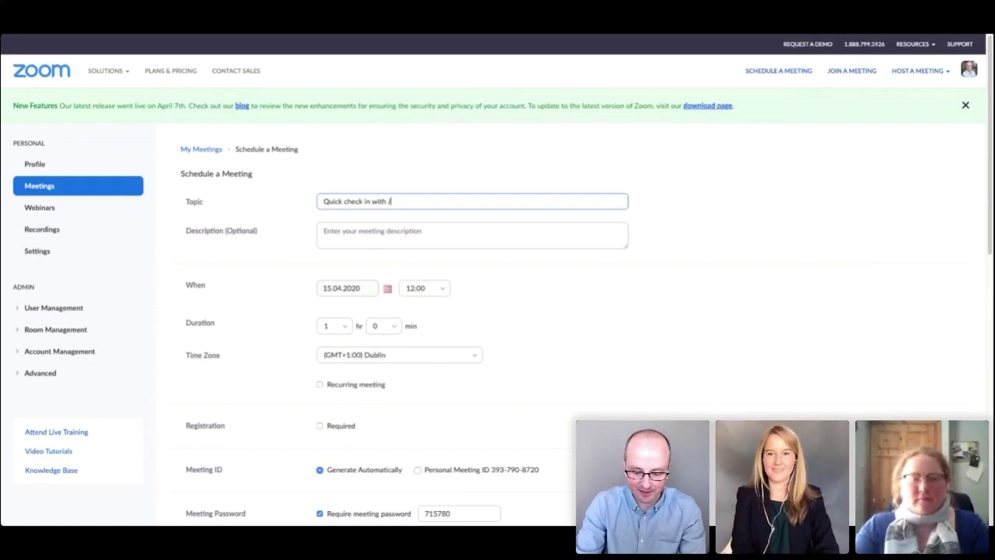
type("oghn")
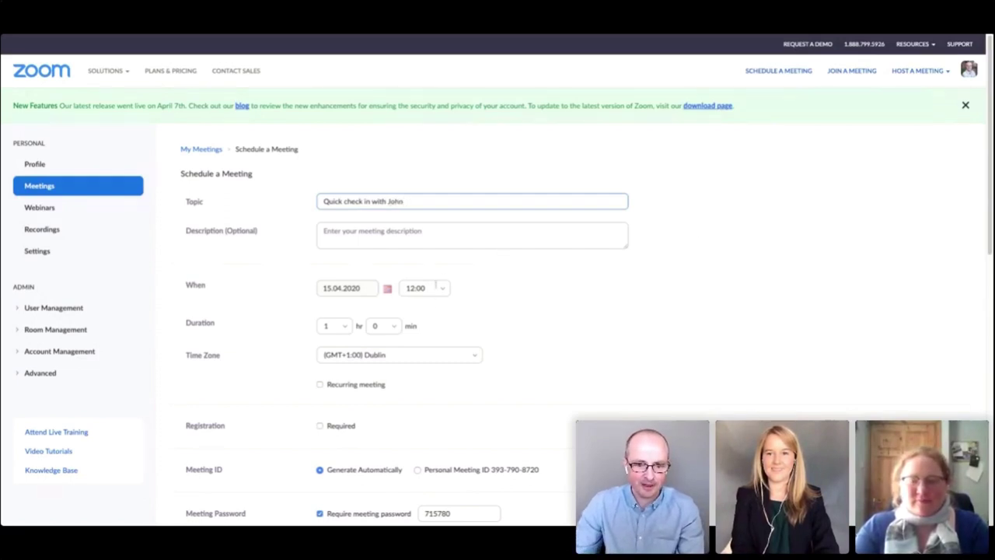
- Set the meeting's start time to 1:30 on the chosen date
left_click(435, 286)
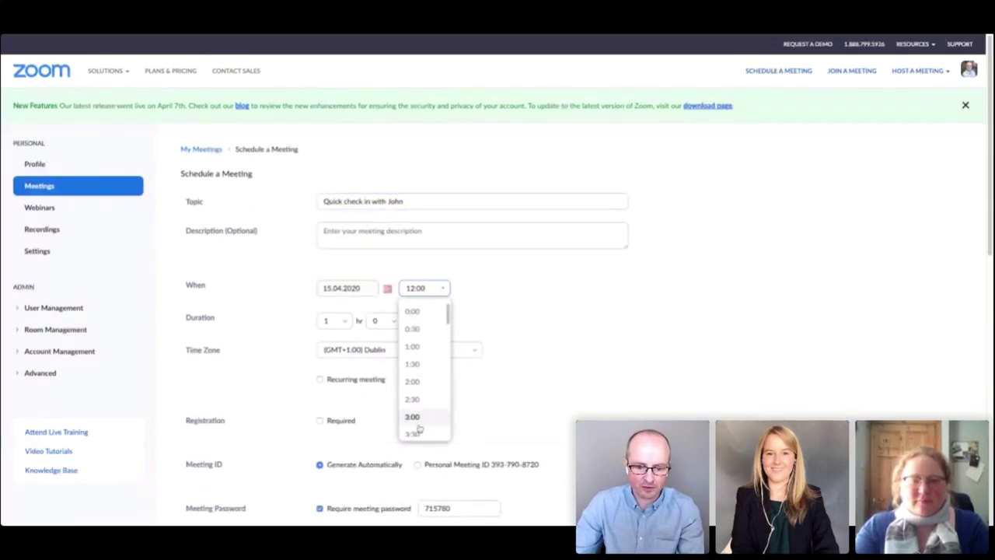
left_click(440, 298)
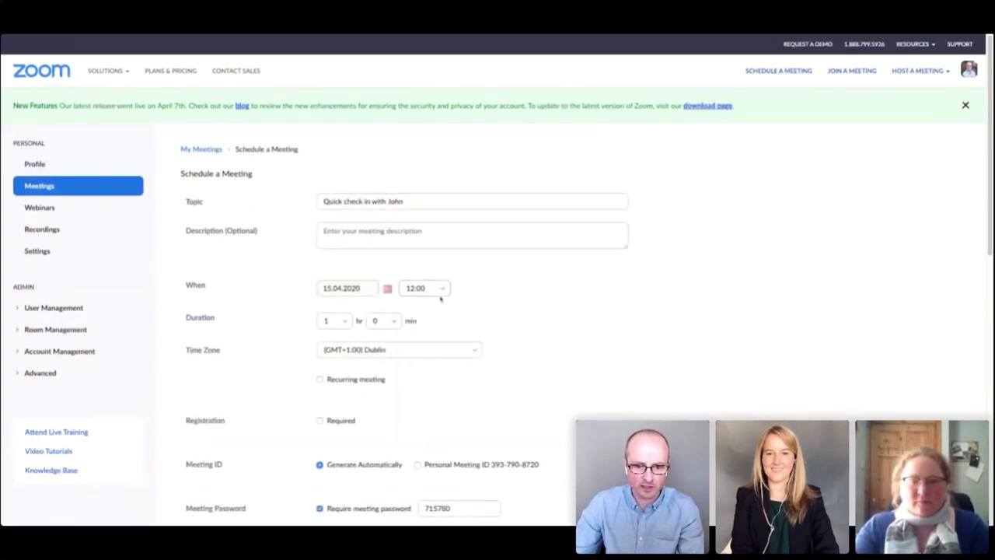
left_click(439, 292)
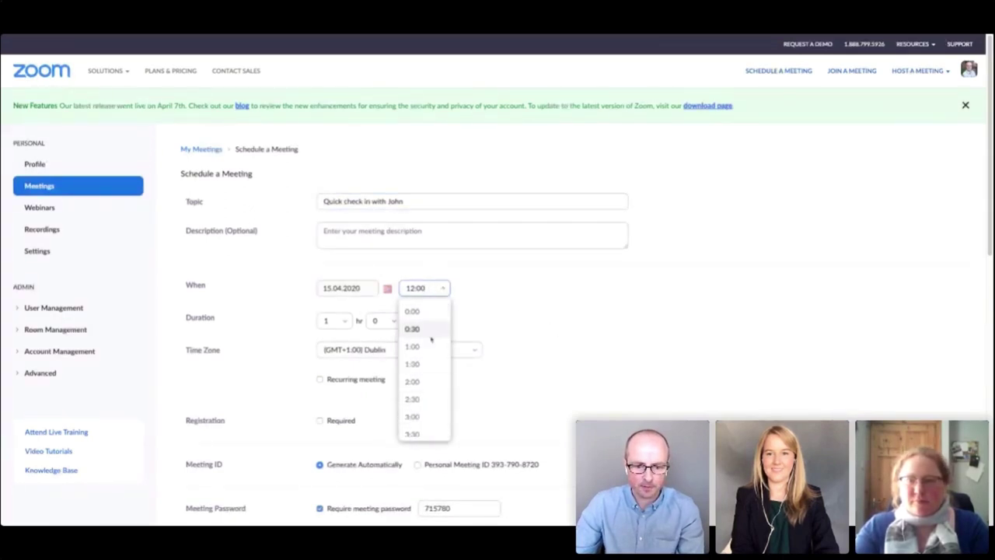
left_click(418, 363)
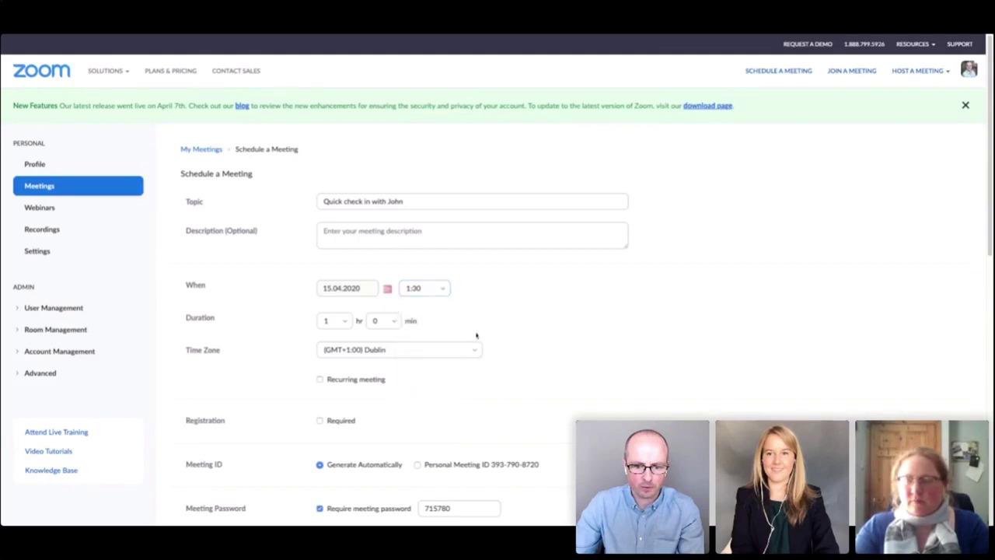
- Set the meeting's duration to 0 hours 30 minutes, leaving the time zone on Dublin
scroll(472, 336, "down", 1)
left_click(336, 268)
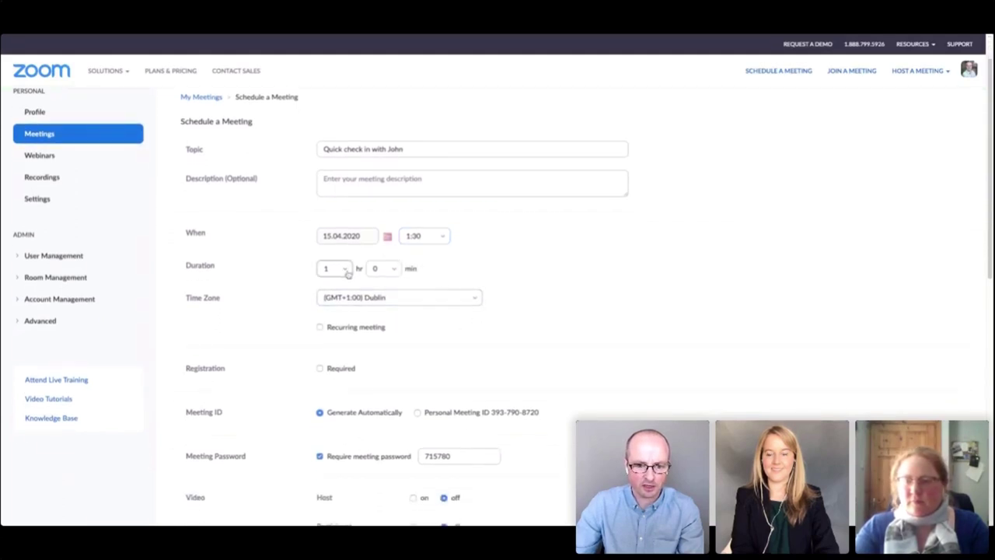
left_click(333, 289)
left_click(332, 295)
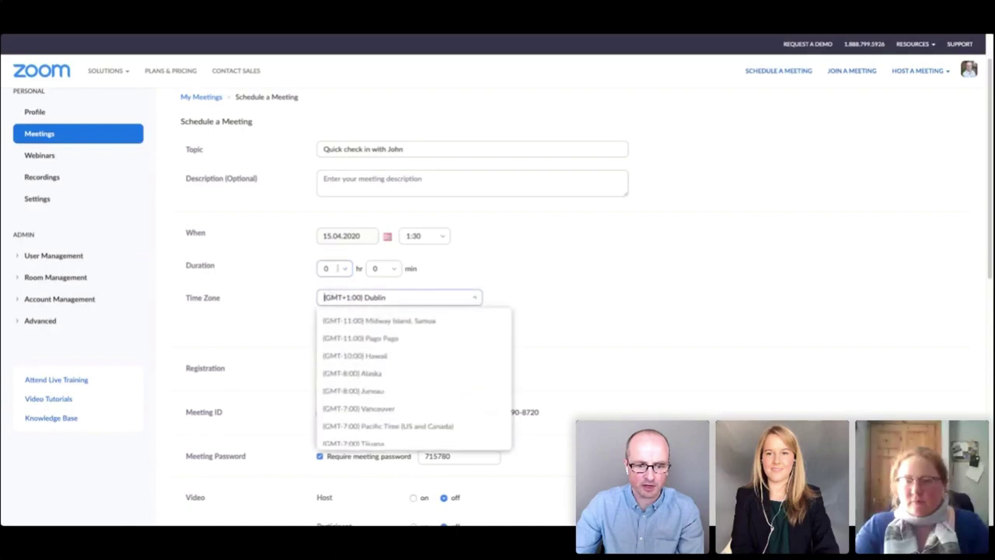
left_click(334, 296)
left_click(383, 268)
left_click(381, 327)
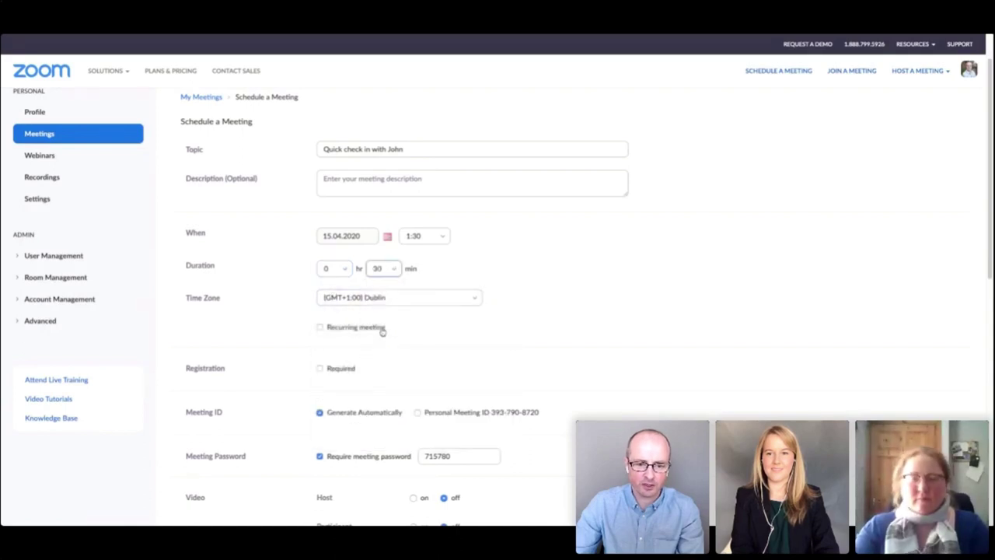
- Review the meeting's password, video, audio and waiting room options, and try to save the meeting before returning to the meetings list
scroll(490, 311, "down", 3)
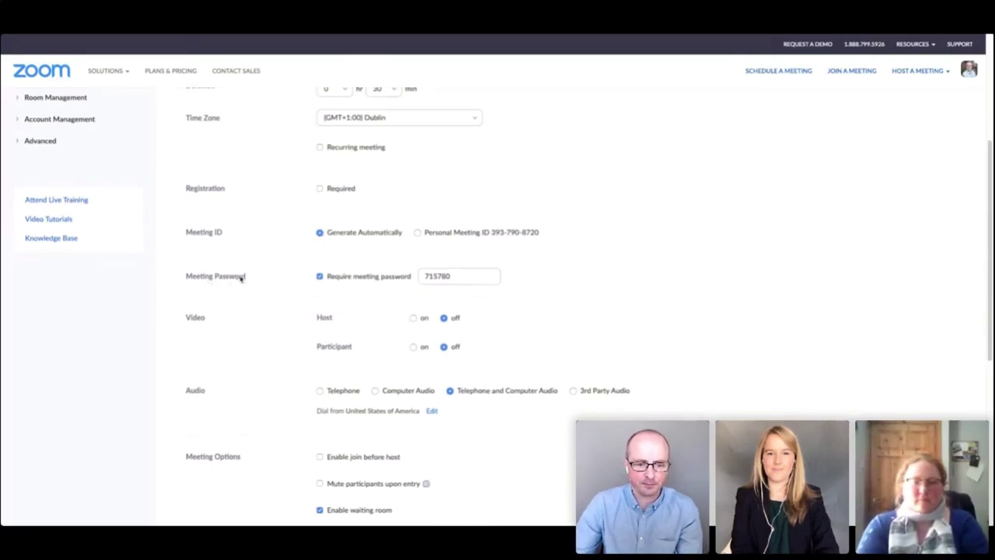
scroll(241, 278, "down", 3)
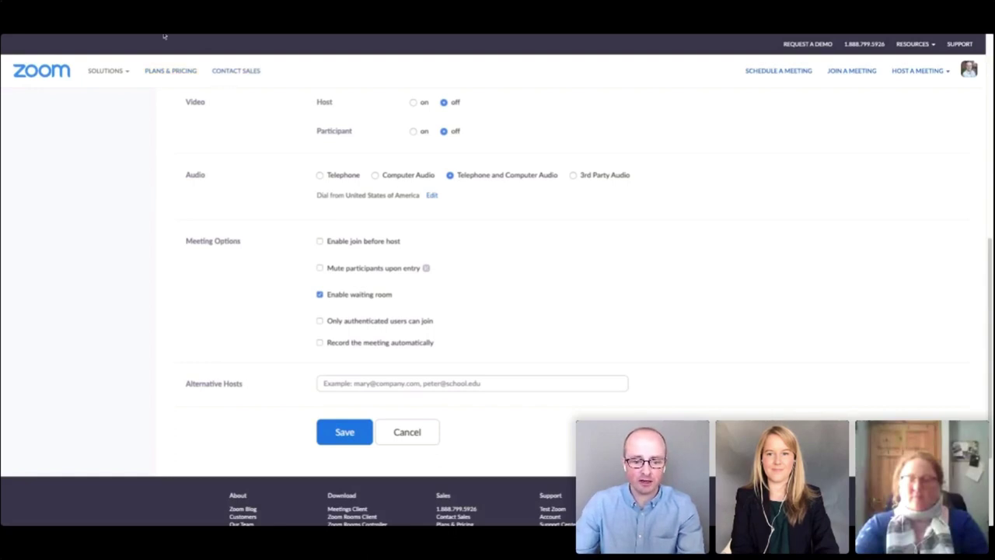
scroll(390, 232, "up", 1)
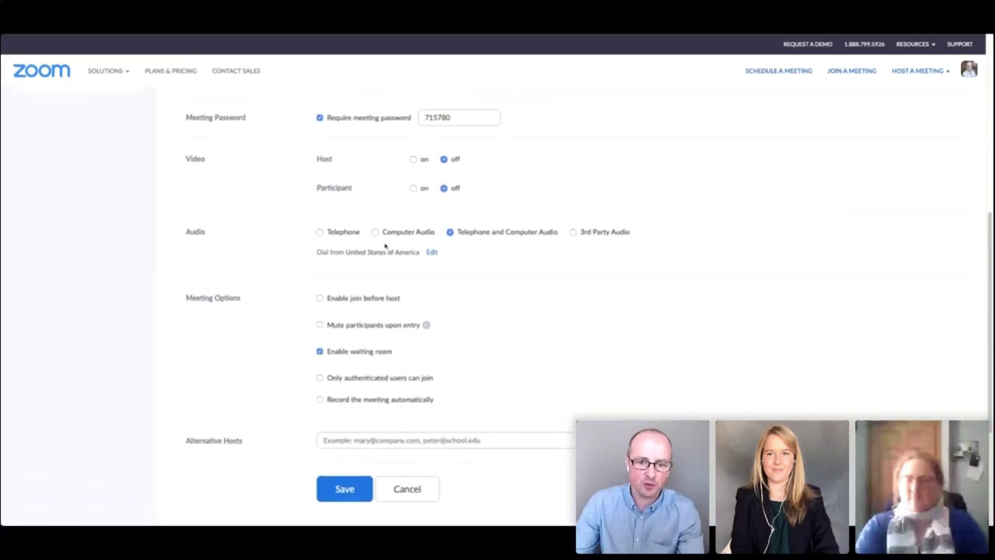
scroll(377, 233, "up", 1)
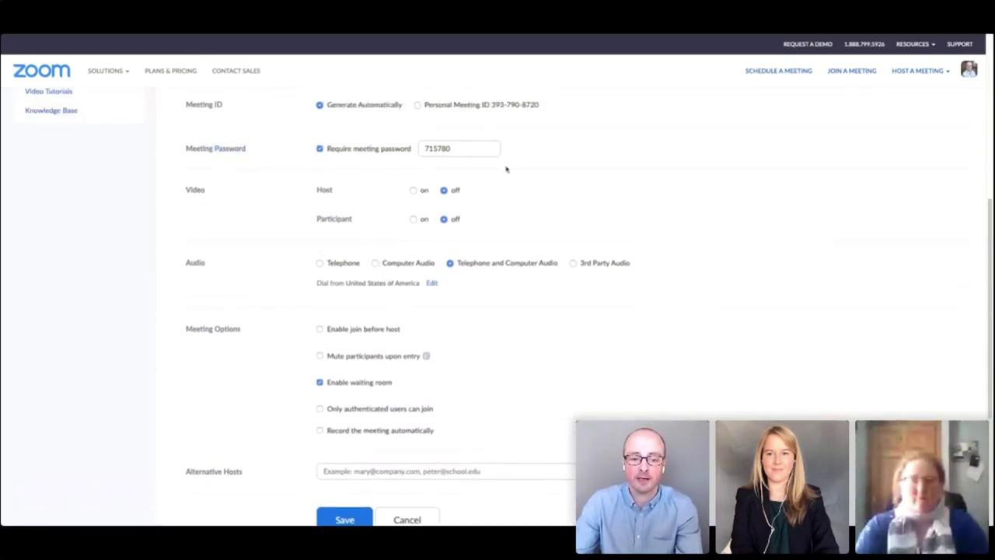
scroll(483, 265, "down", 2)
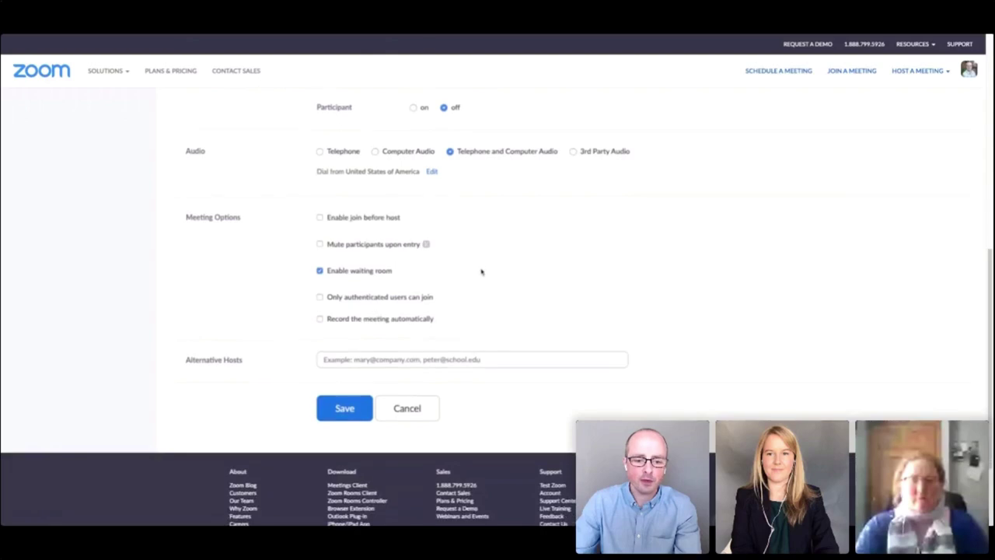
triple_click(327, 271)
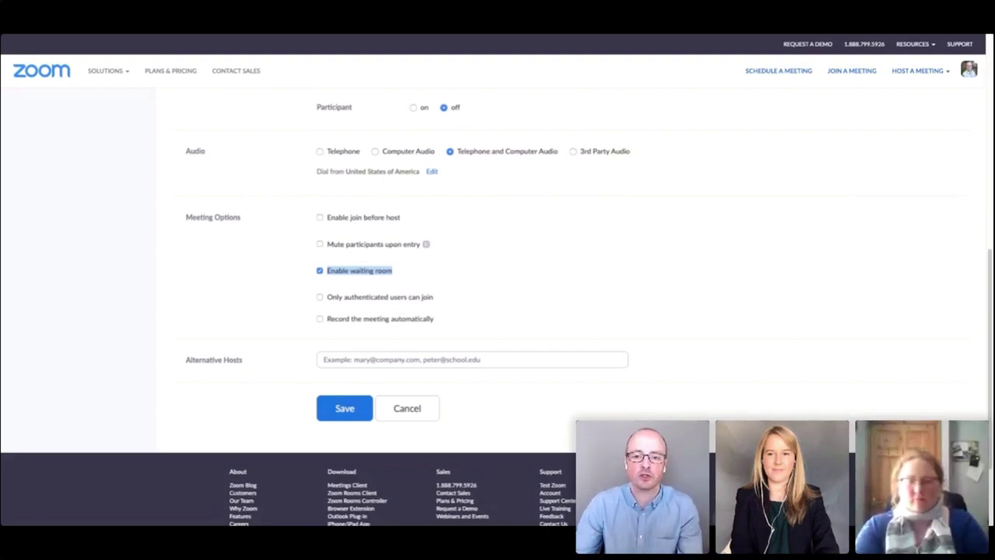
left_click(349, 412)
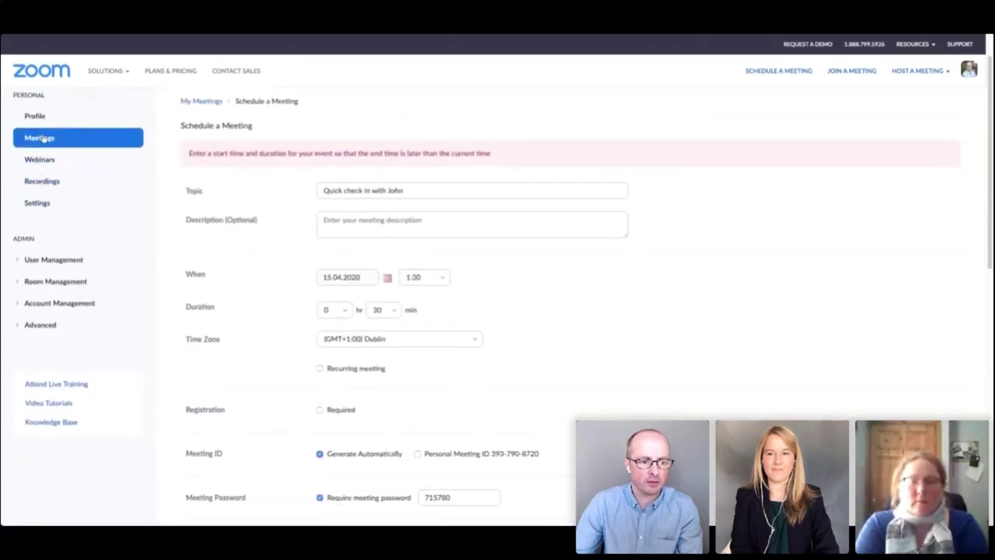
left_click(43, 139)
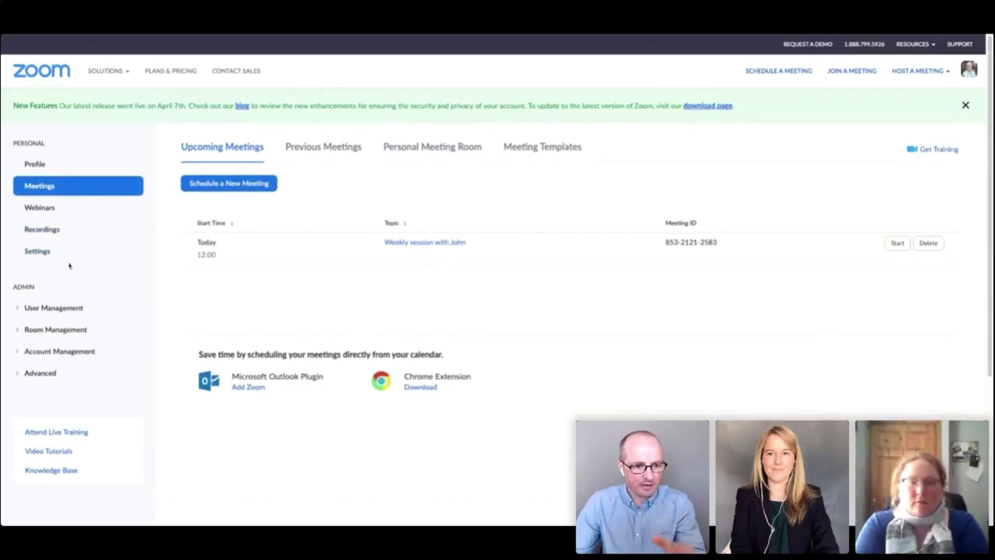
- Browse the admin sections, open the Users page under User Management and dismiss the column customization tip
left_click(60, 352)
left_click(56, 331)
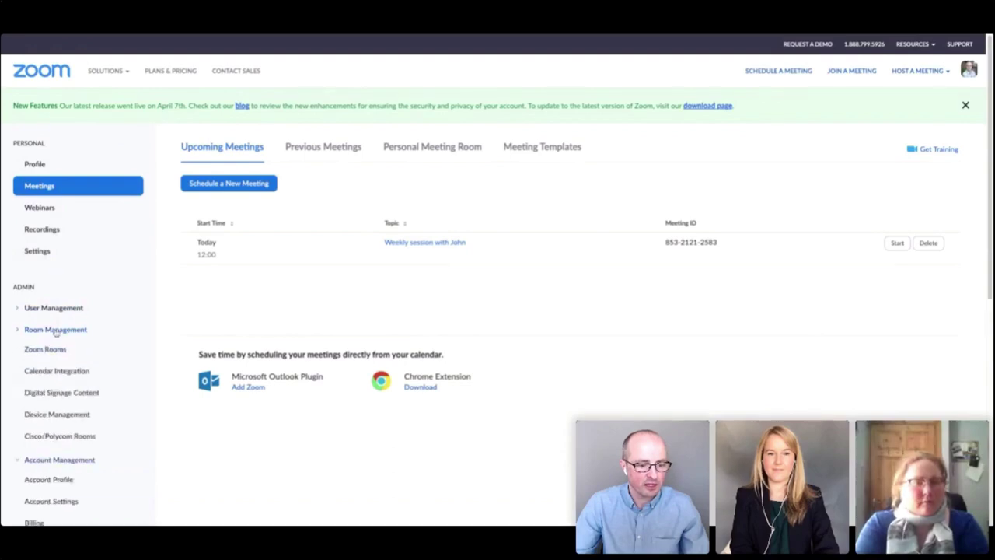
left_click(53, 309)
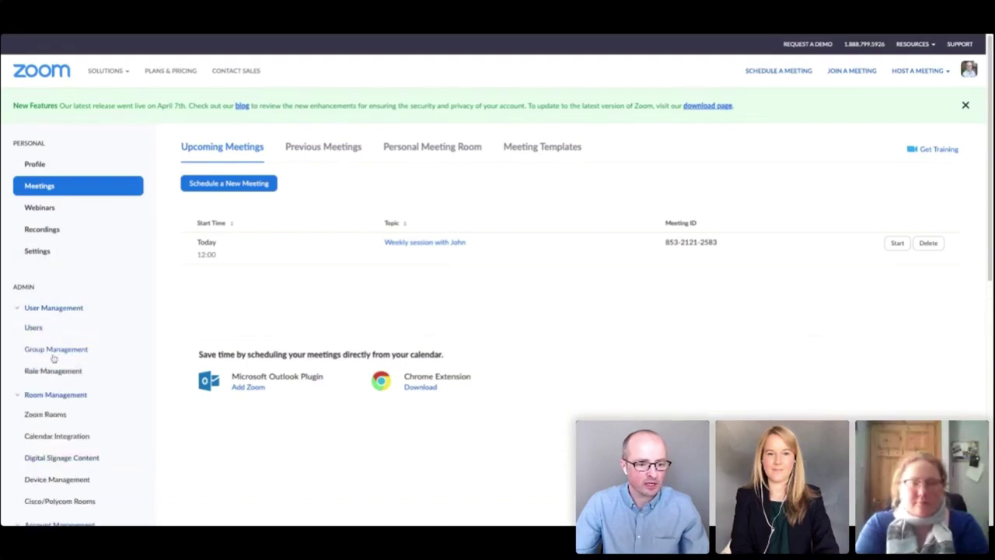
left_click(34, 326)
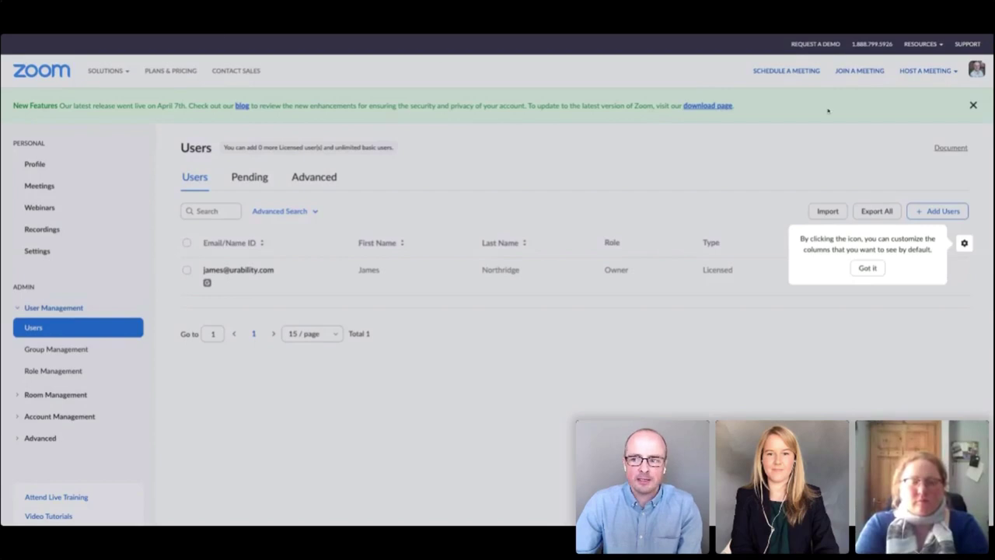
left_click(868, 269)
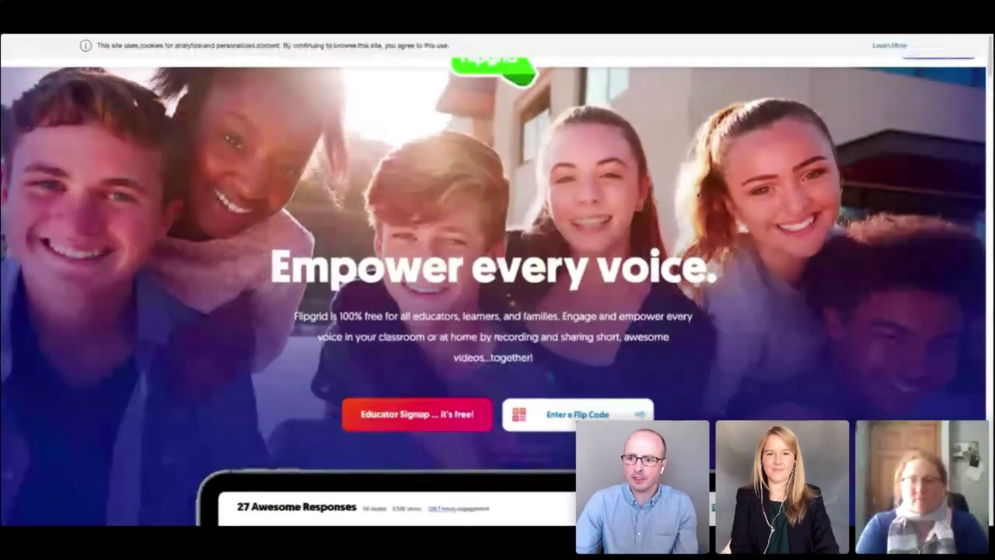
- Examine the Flipgrid home page's sections on video responses, educator Grids and Topics, and how learners share ideas
scroll(688, 201, "down", 2)
scroll(494, 296, "down", 5)
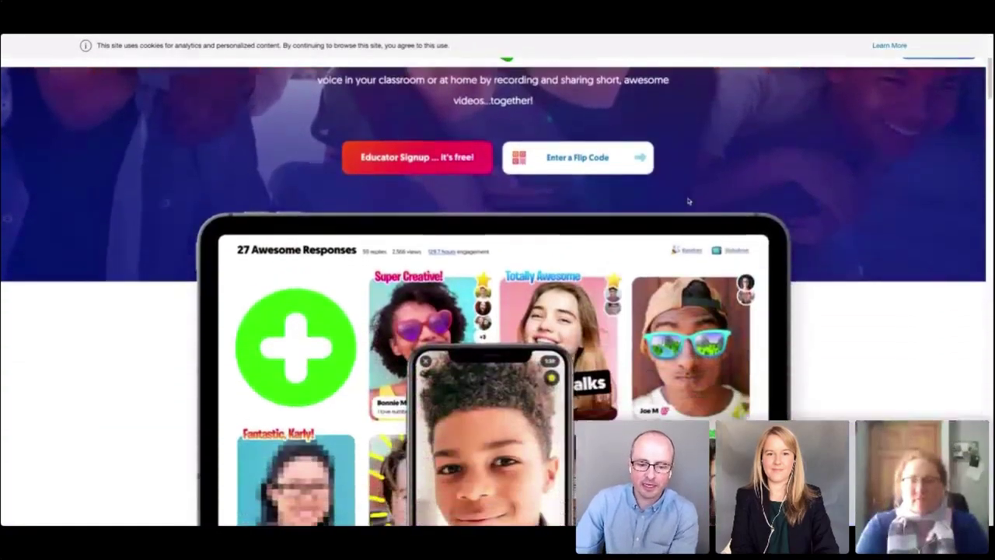
scroll(493, 296, "up", 1)
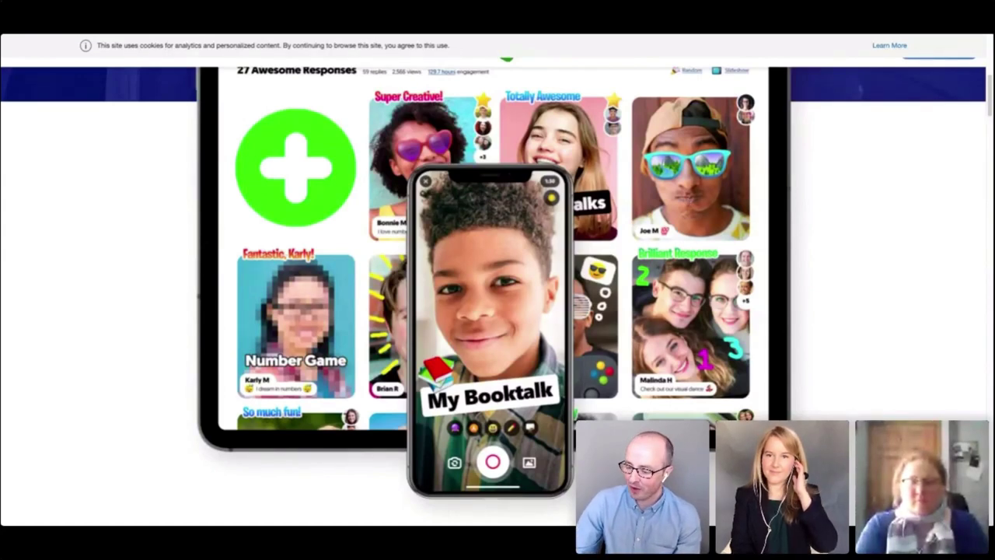
scroll(792, 235, "up", 3)
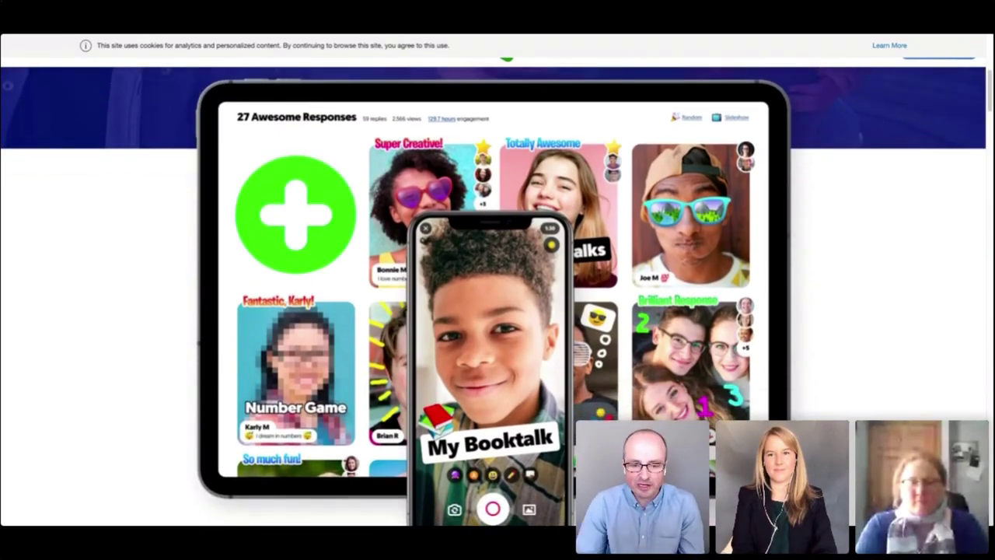
scroll(828, 262, "down", 5)
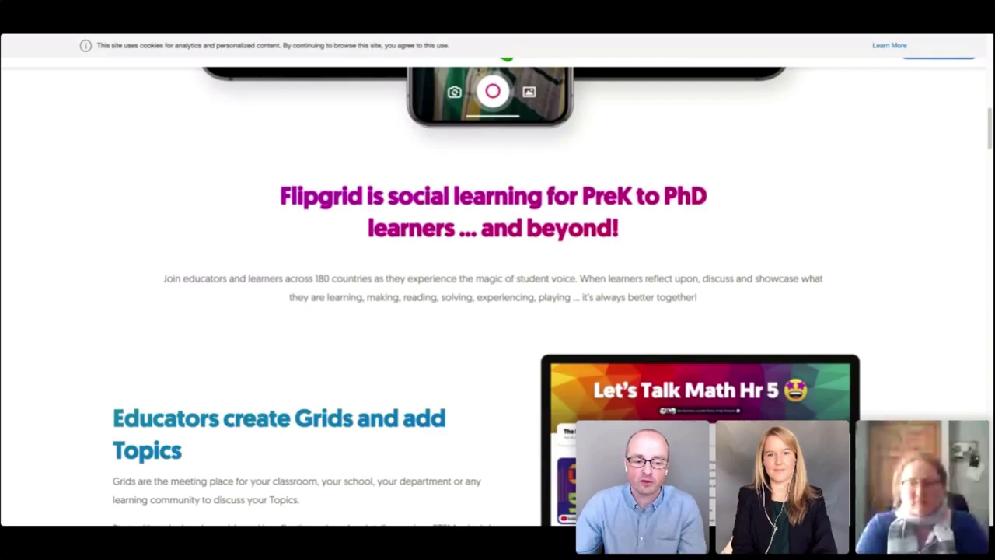
scroll(497, 296, "down", 4)
scroll(498, 295, "down", 2)
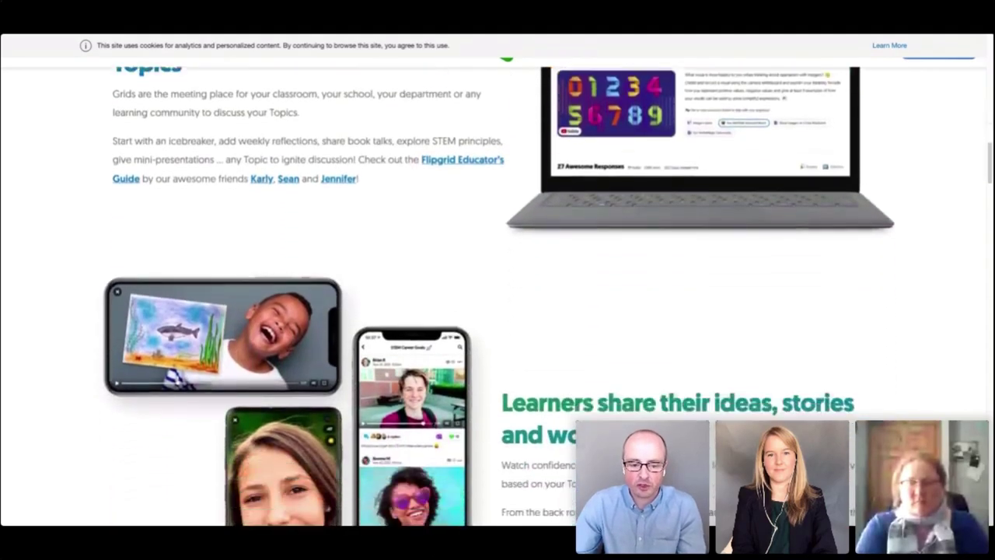
scroll(497, 296, "down", 2)
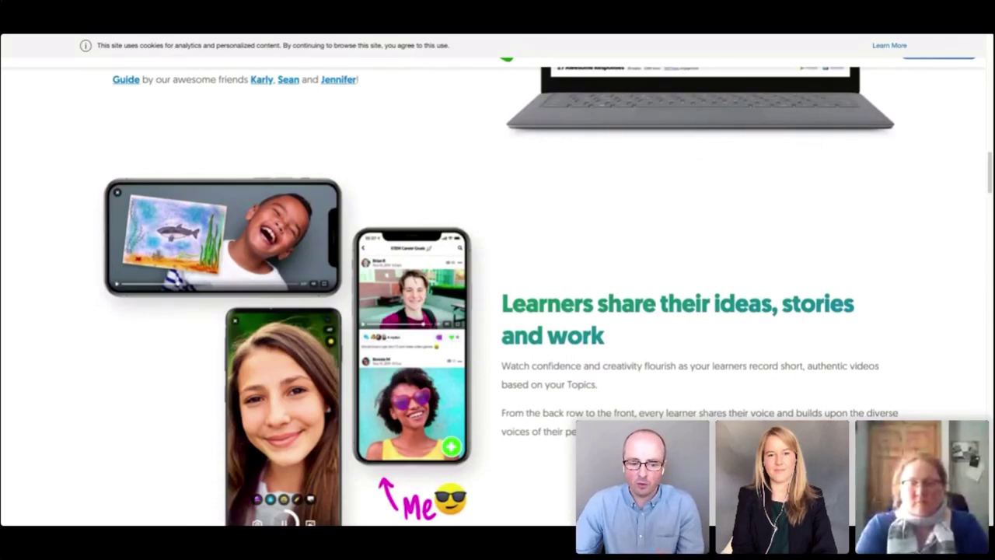
scroll(497, 296, "down", 2)
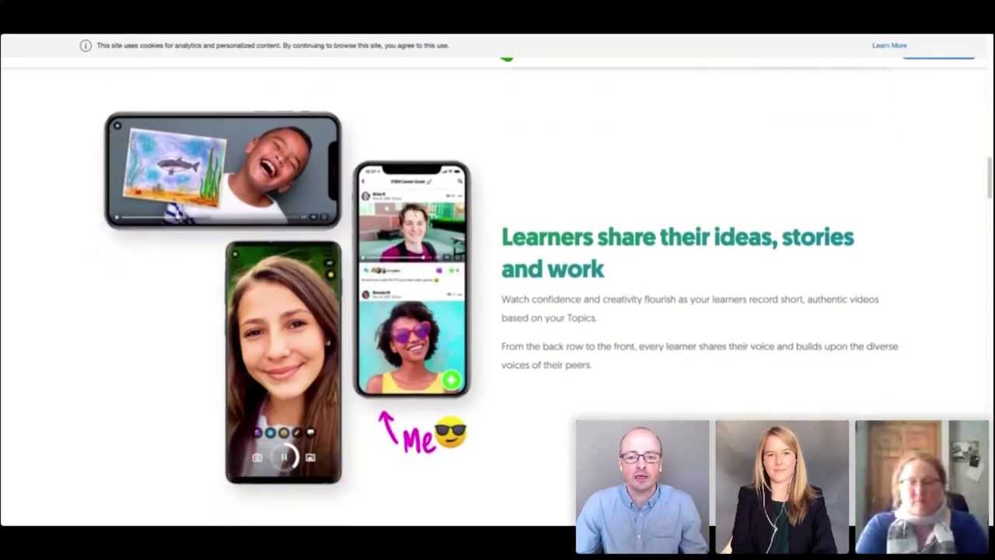
scroll(498, 296, "down", 3)
scroll(498, 296, "down", 5)
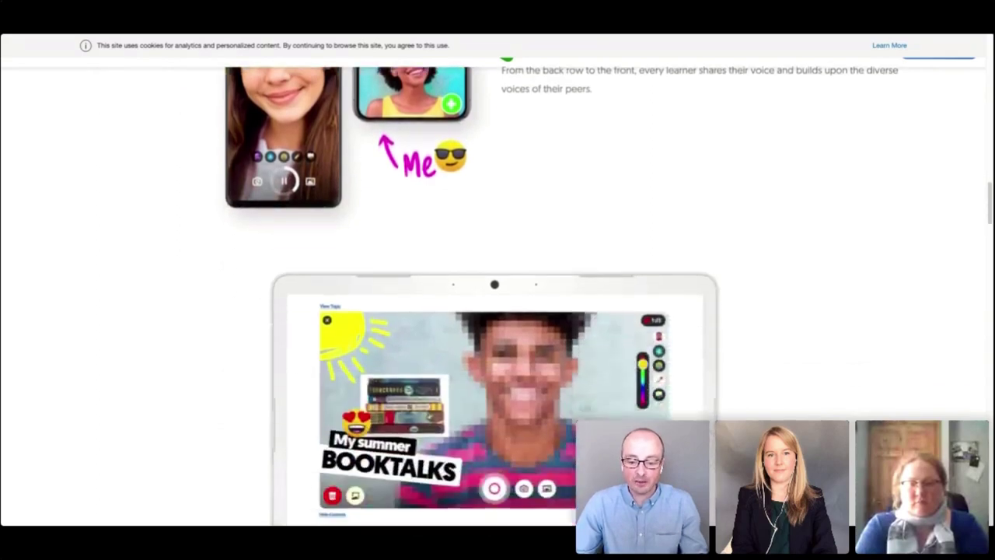